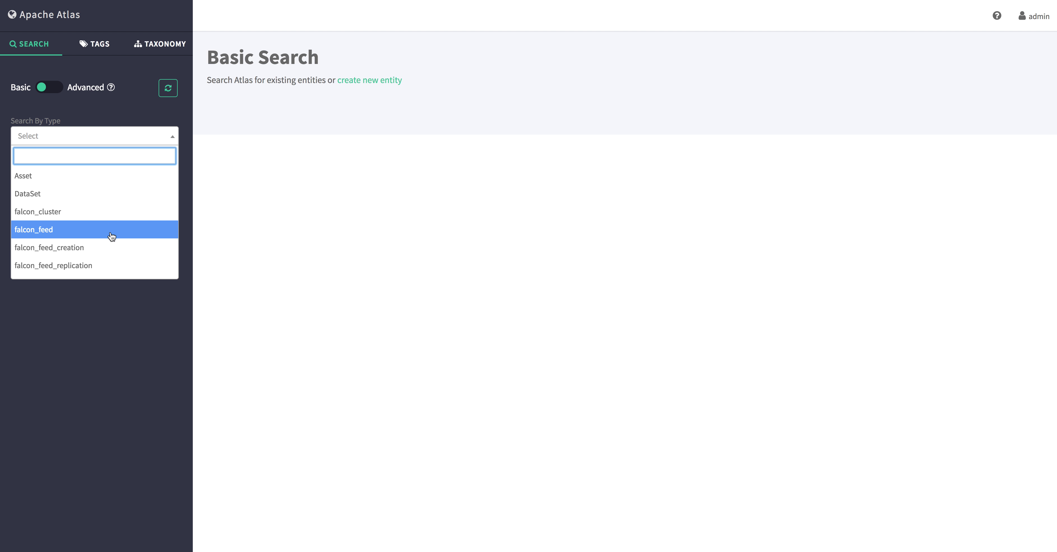
View the entity types and tags available as basic search filters, leaving the search criteria empty.
scroll(106, 233, down, 8)
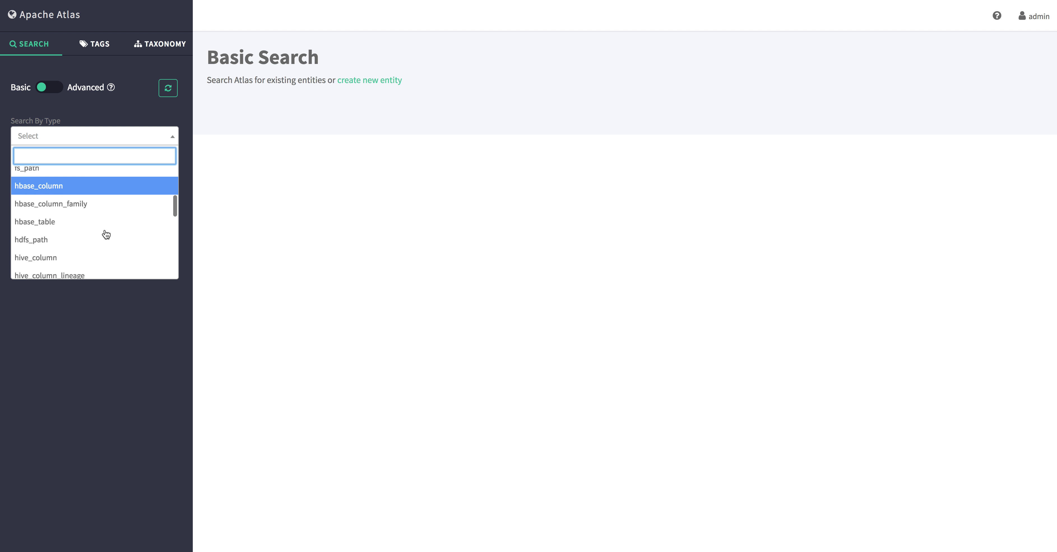
click(113, 120)
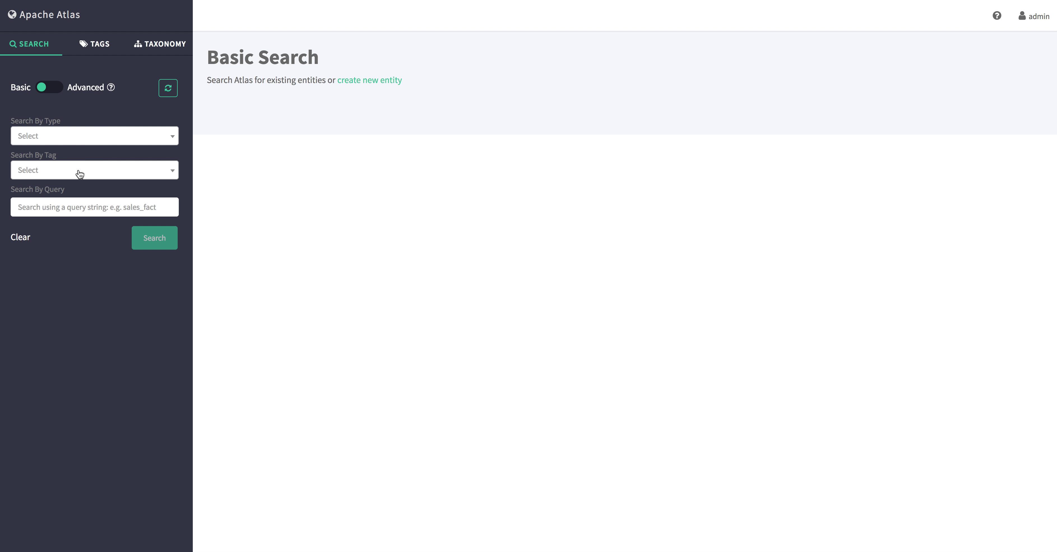
click(68, 176)
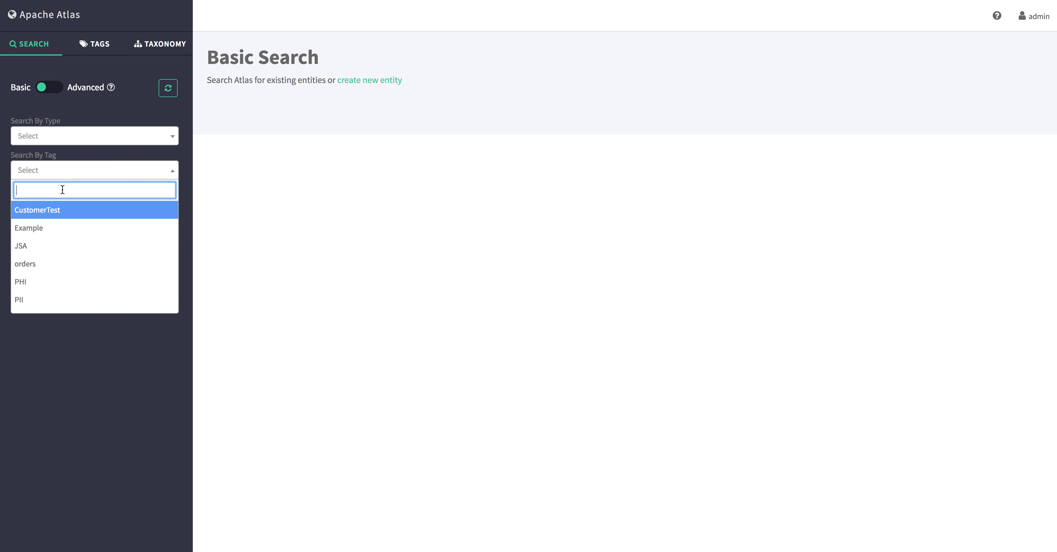
click(80, 170)
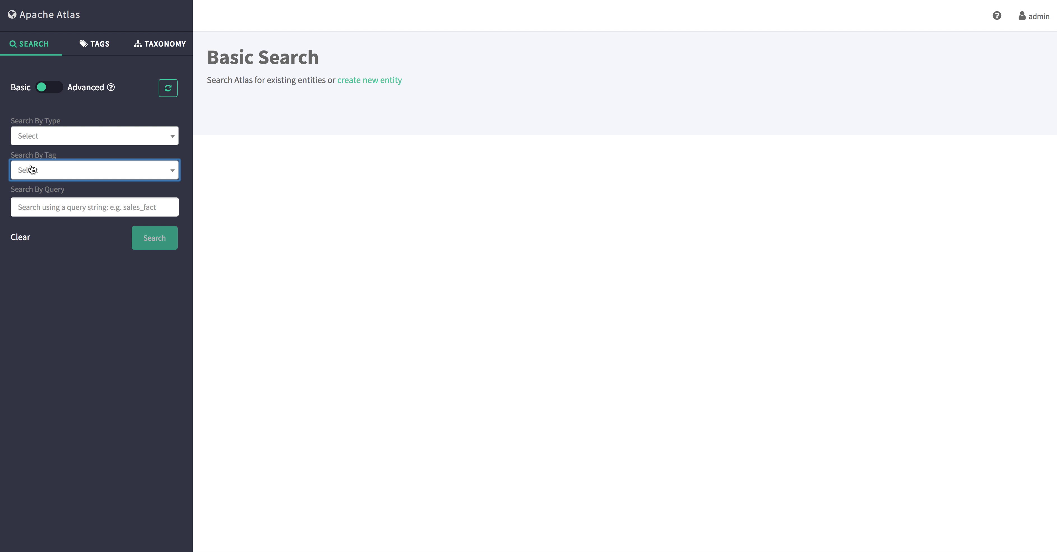
click(48, 210)
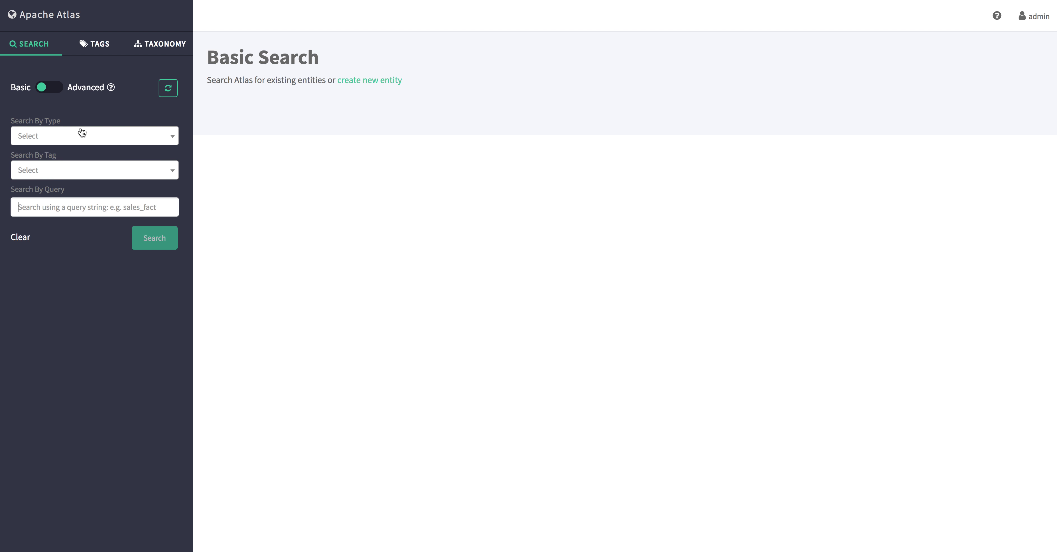
Open the form for creating a new tag and view the existing tags whose attributes it can inherit.
click(100, 45)
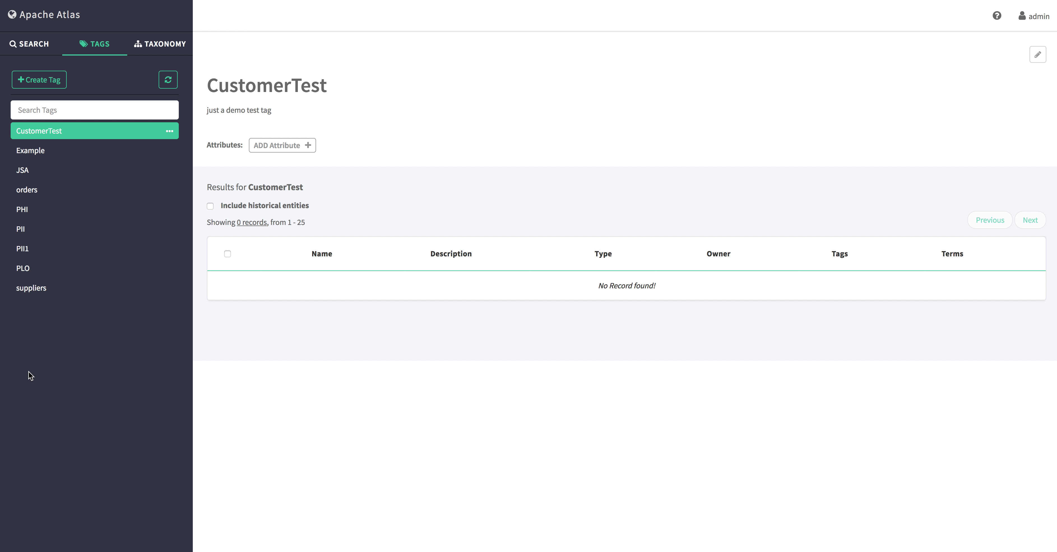
click(47, 82)
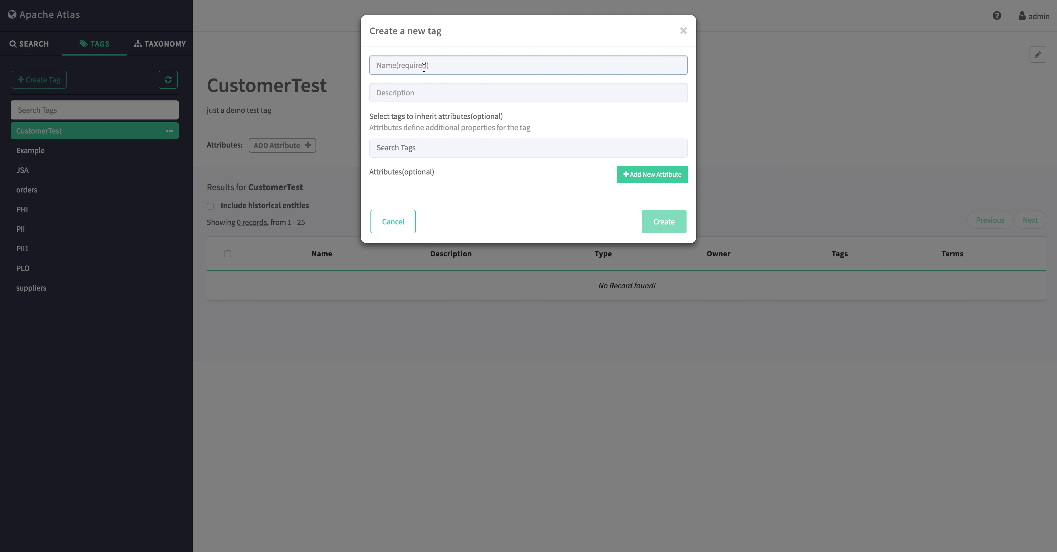
click(416, 94)
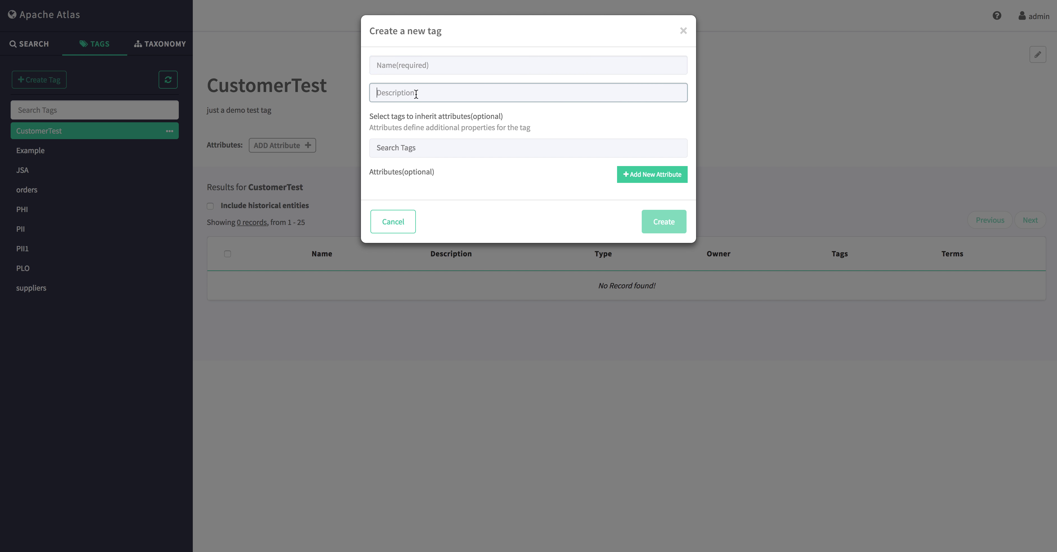
click(418, 149)
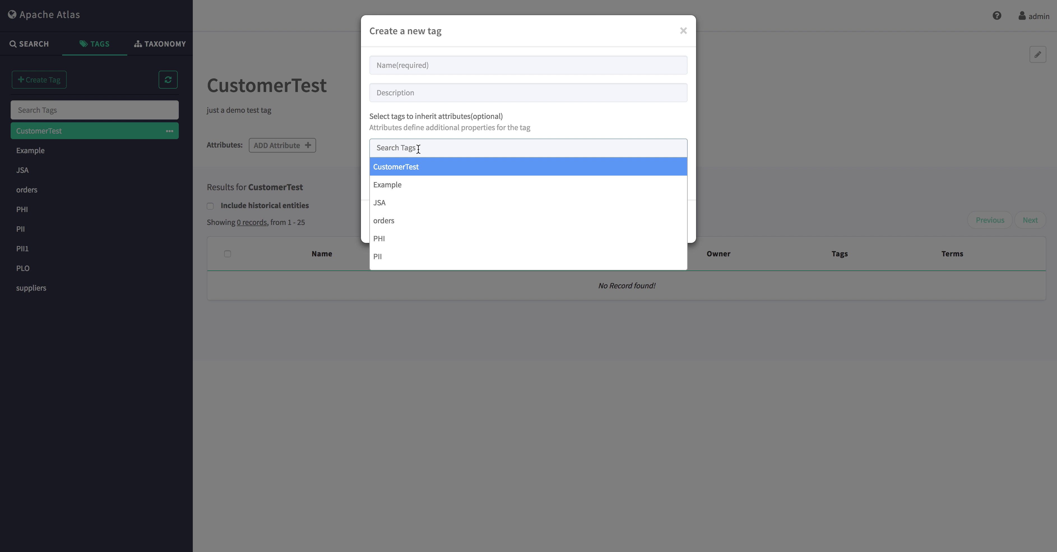
click(482, 123)
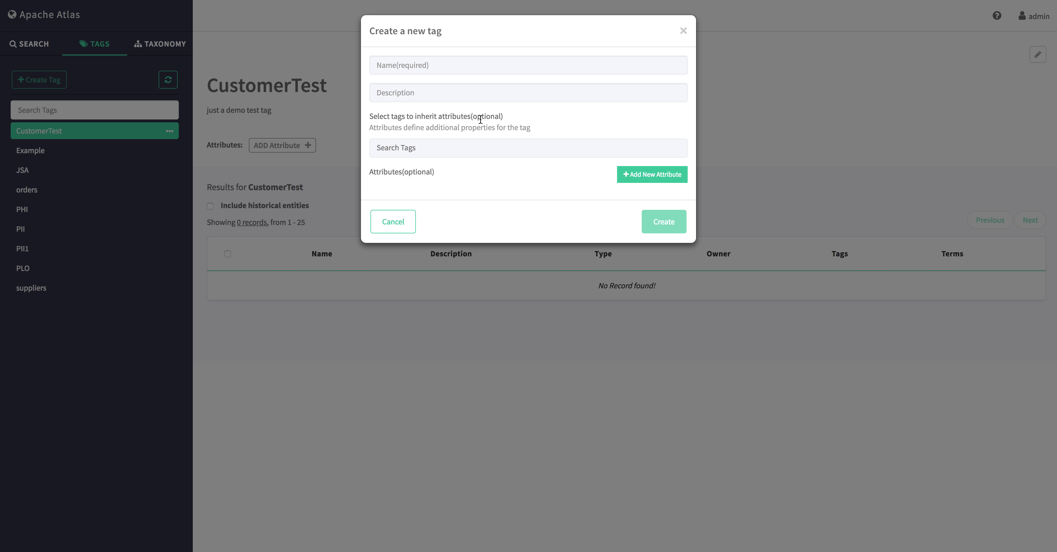
Inspect the data types offered for a new tag attribute and cancel the tag creation.
click(644, 180)
click(458, 200)
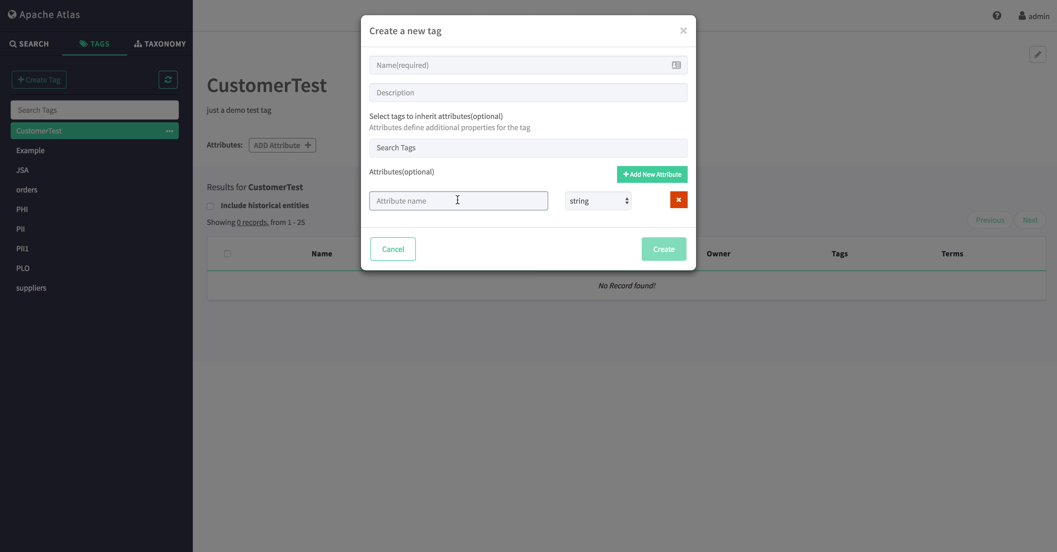
click(582, 202)
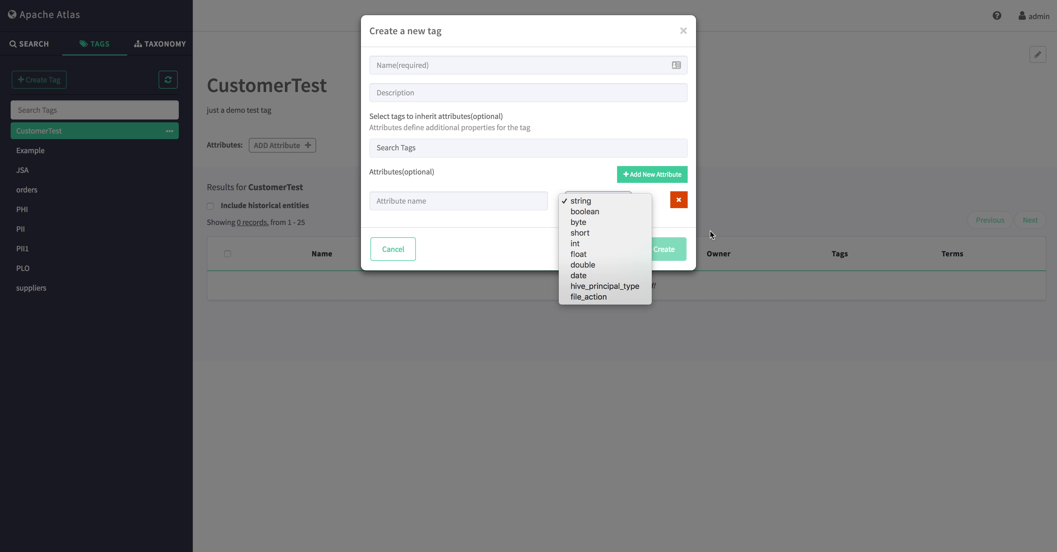
click(440, 204)
click(400, 203)
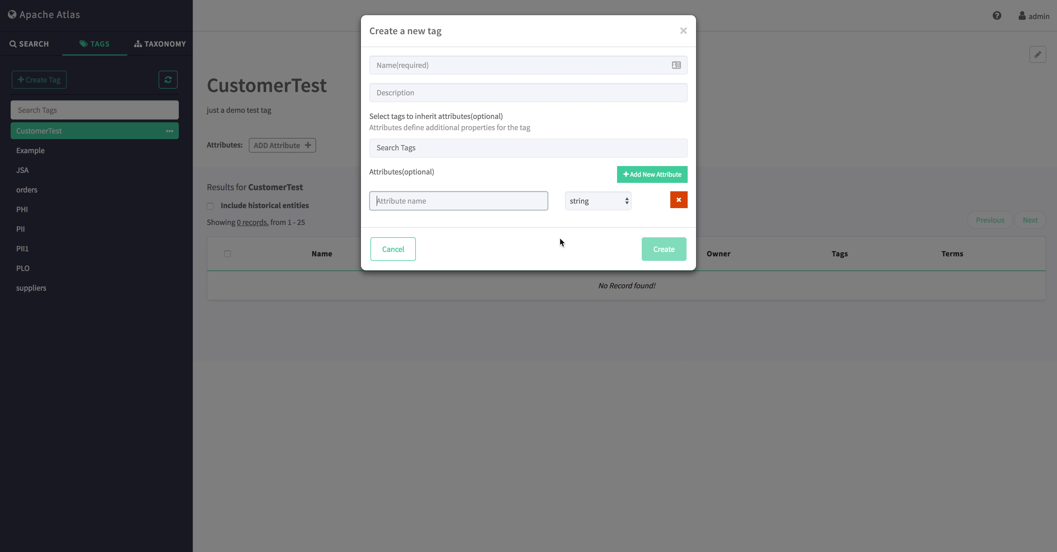
click(388, 249)
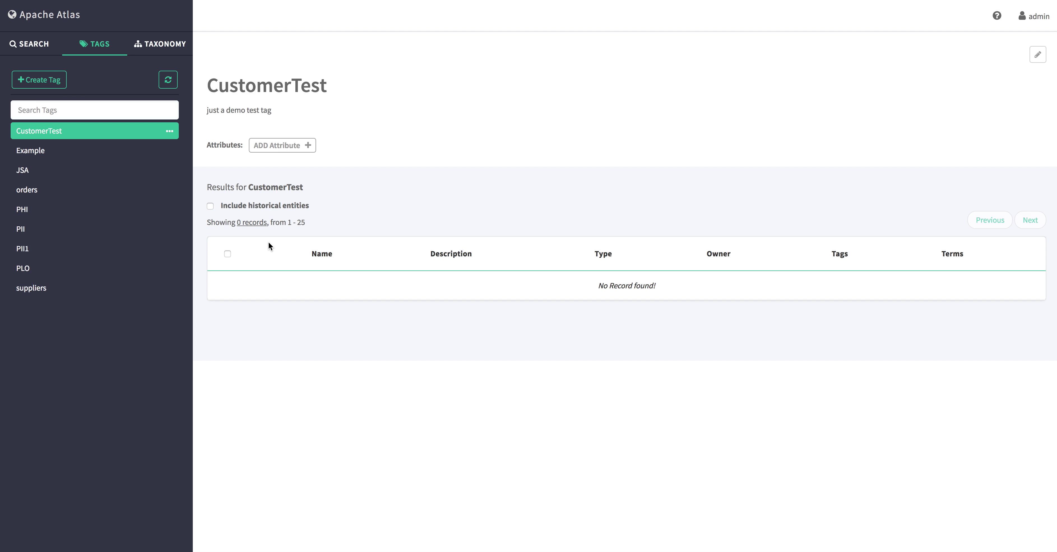
Open the PII tag and view its attributes and the entities tagged with it.
click(27, 232)
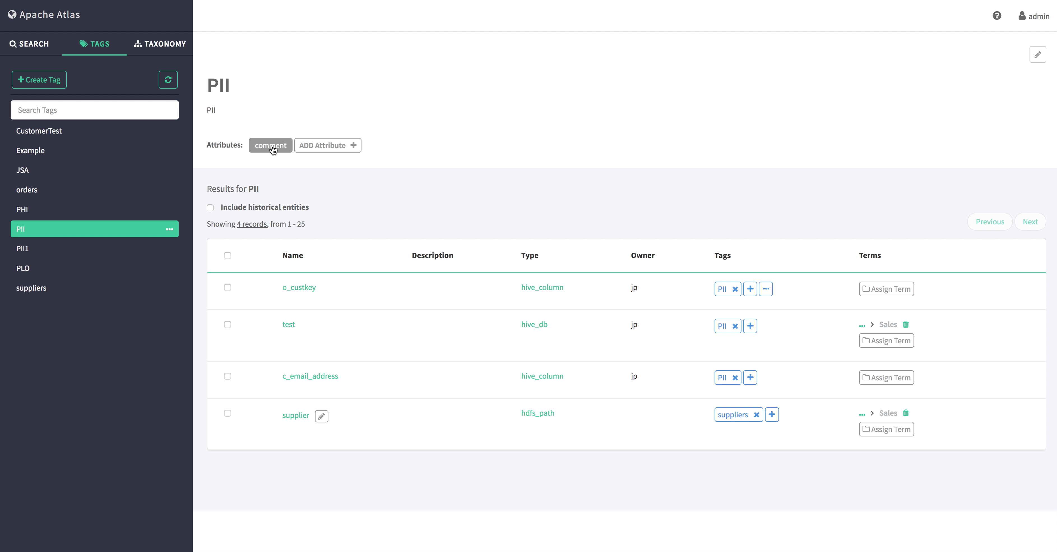
drag(242, 146, 206, 146)
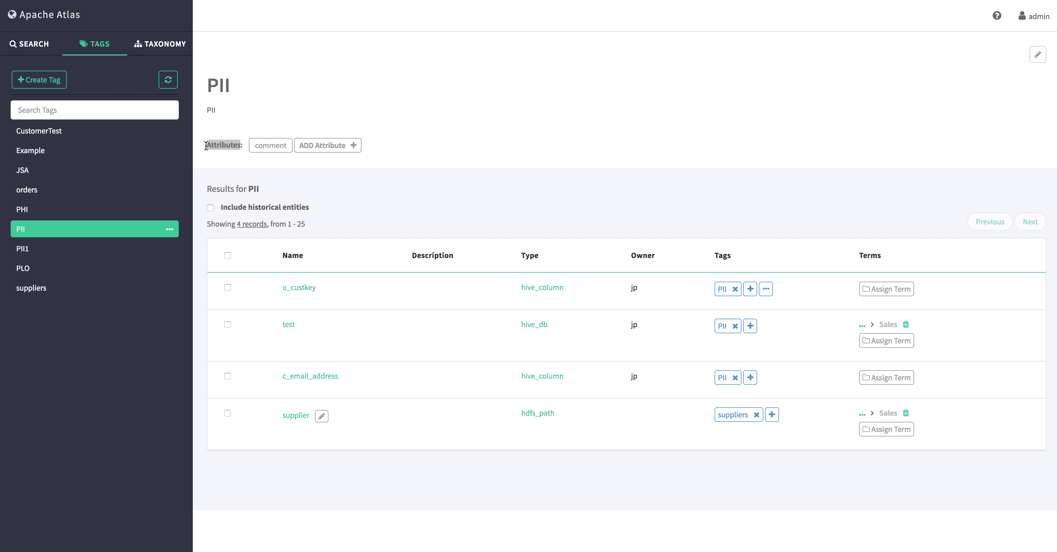
click(276, 149)
drag(231, 84, 206, 84)
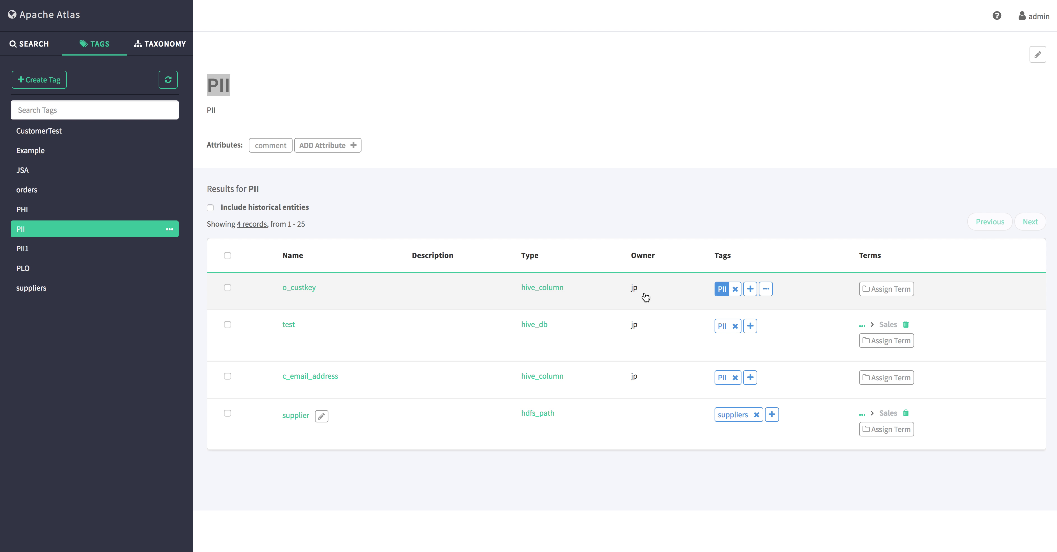
Open the o_custkey column tagged PII and review its detail properties.
click(301, 287)
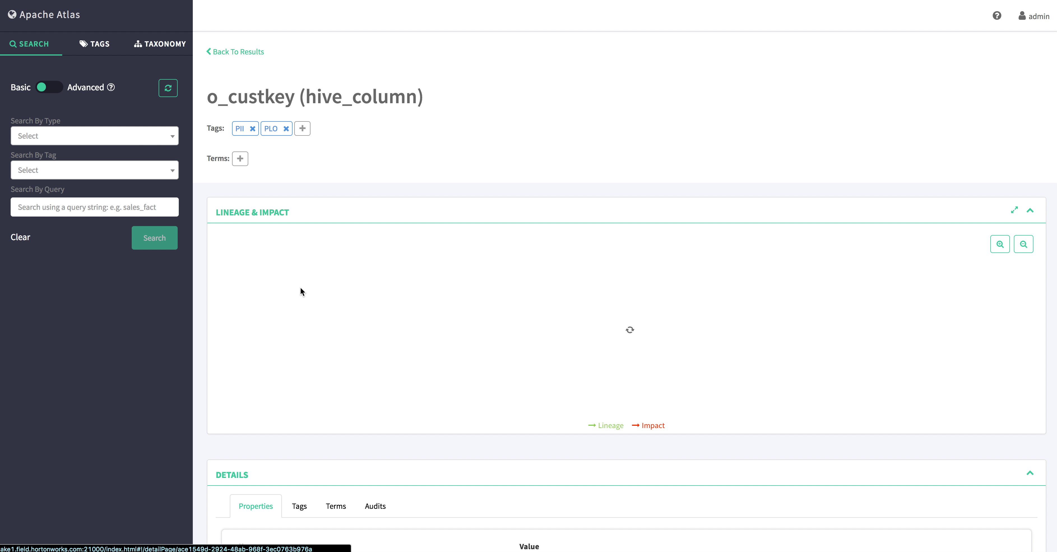
drag(396, 98, 242, 97)
scroll(350, 168, down, 3)
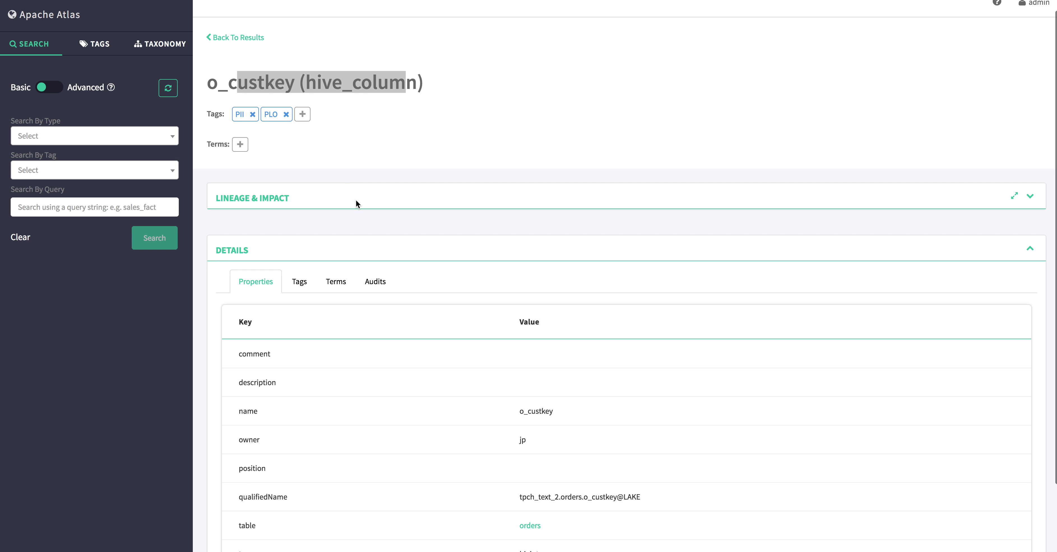
scroll(368, 256, down, 3)
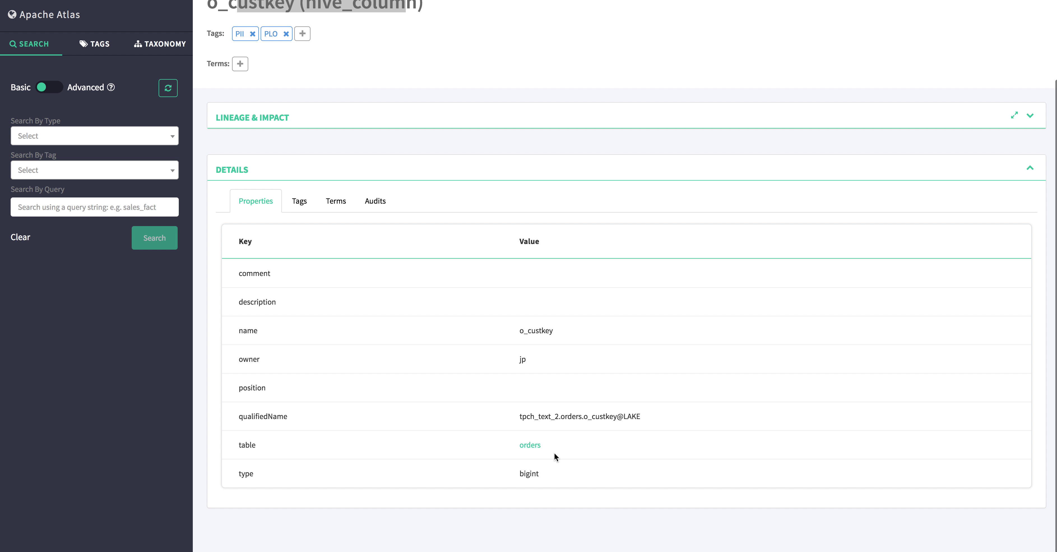
click(444, 439)
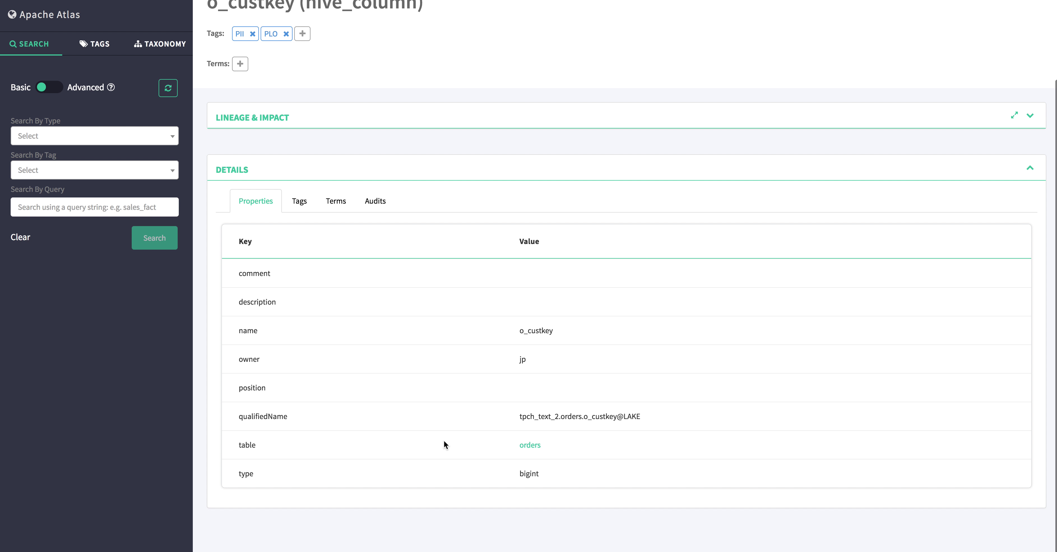
Open the orders table that o_custkey belongs to and review its properties, including columns, database and parameters.
click(528, 446)
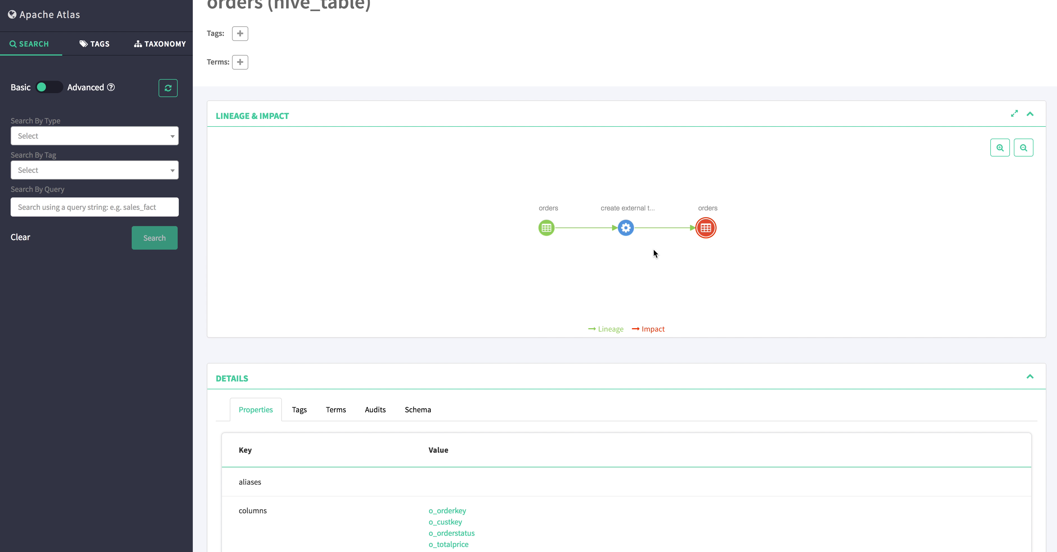
scroll(600, 296, down, 2)
scroll(601, 296, down, 3)
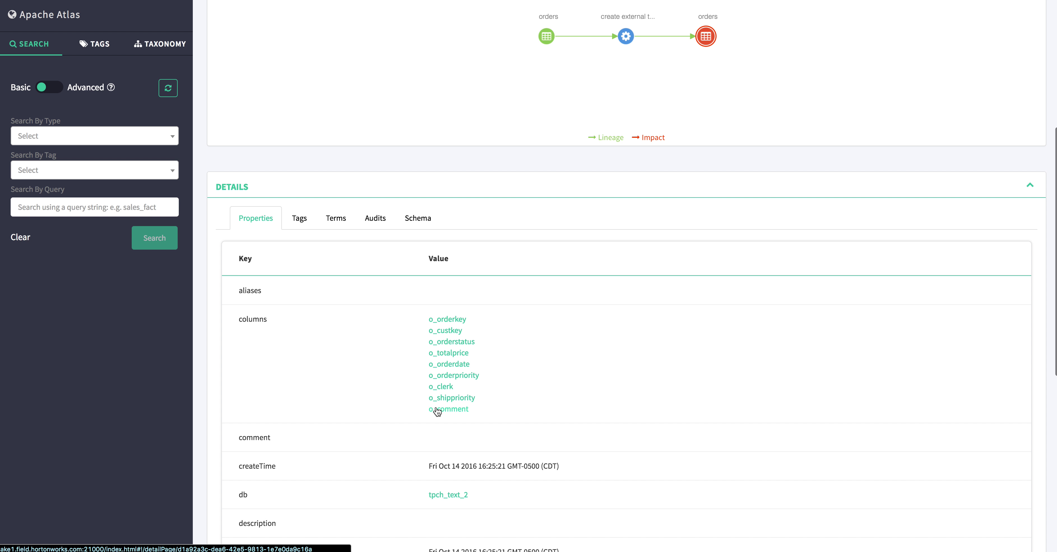
scroll(351, 303, down, 3)
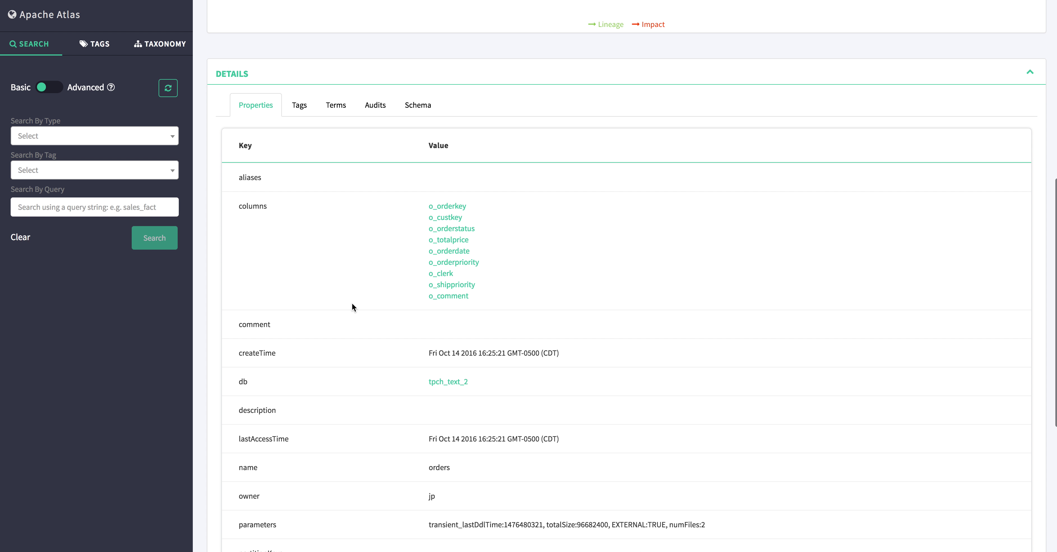
scroll(352, 307, down, 1)
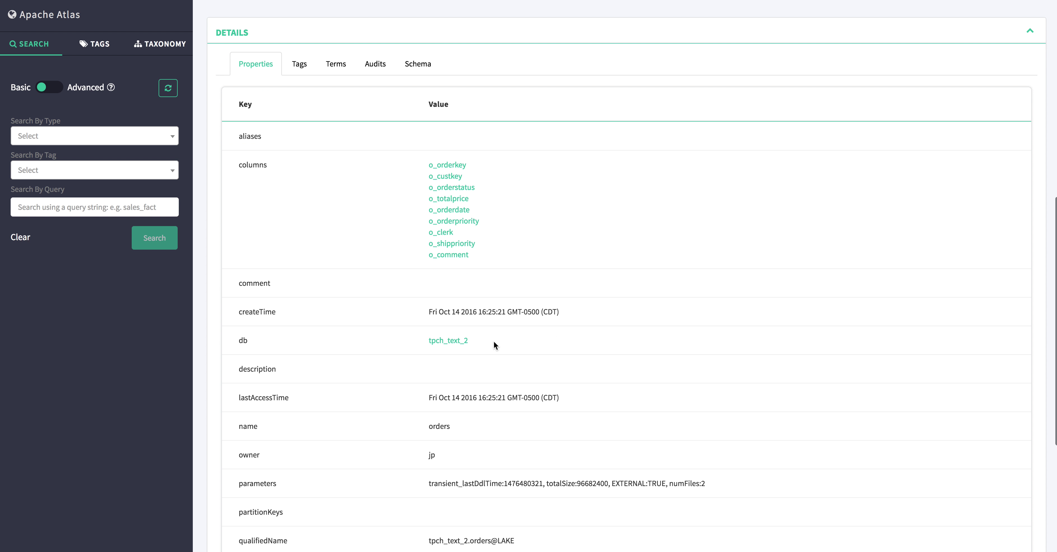
scroll(494, 340, down, 5)
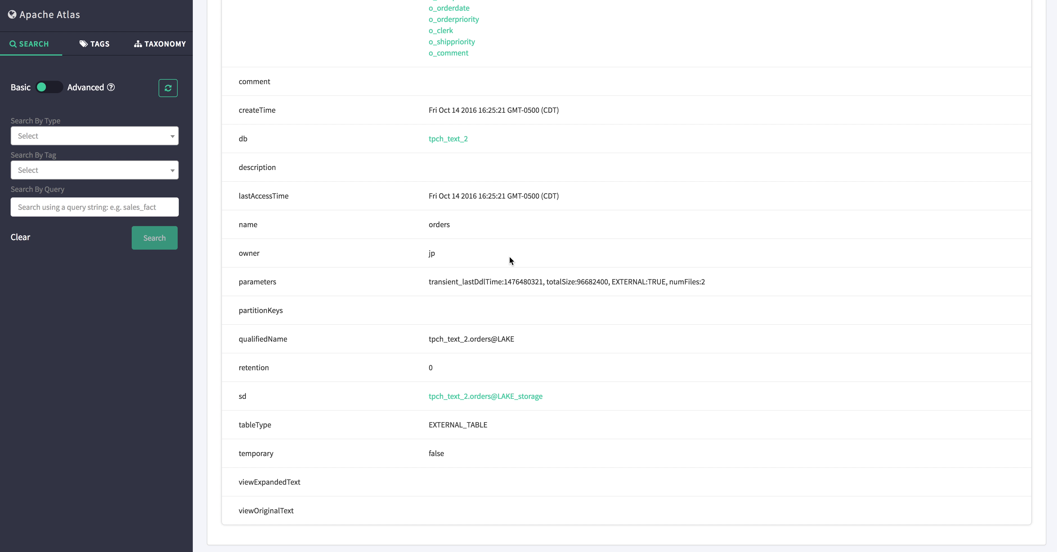
scroll(509, 258, up, 6)
scroll(510, 258, up, 2)
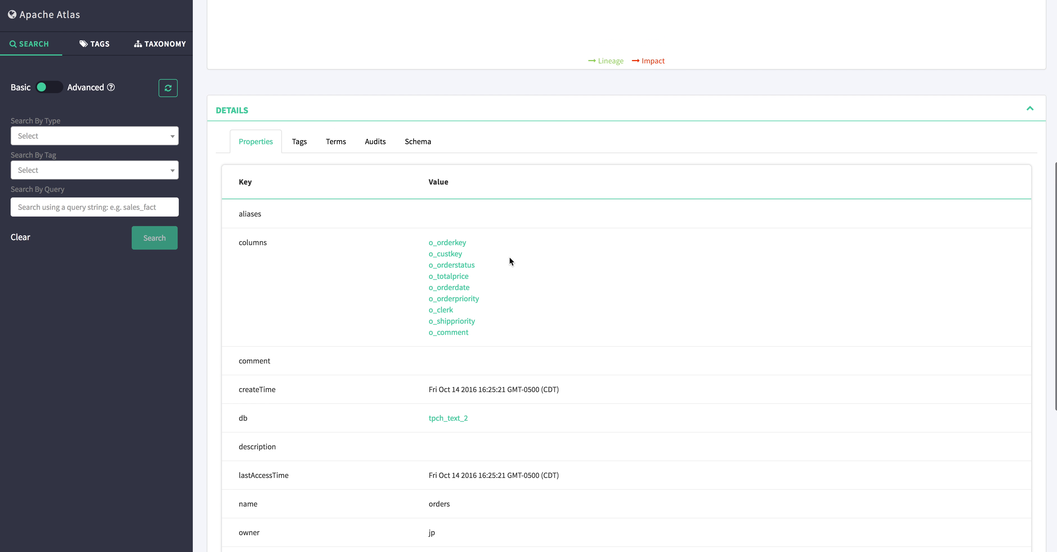
Review the orders table's schema and view the tags assignable to the o_orderstatus column without adding any.
click(424, 183)
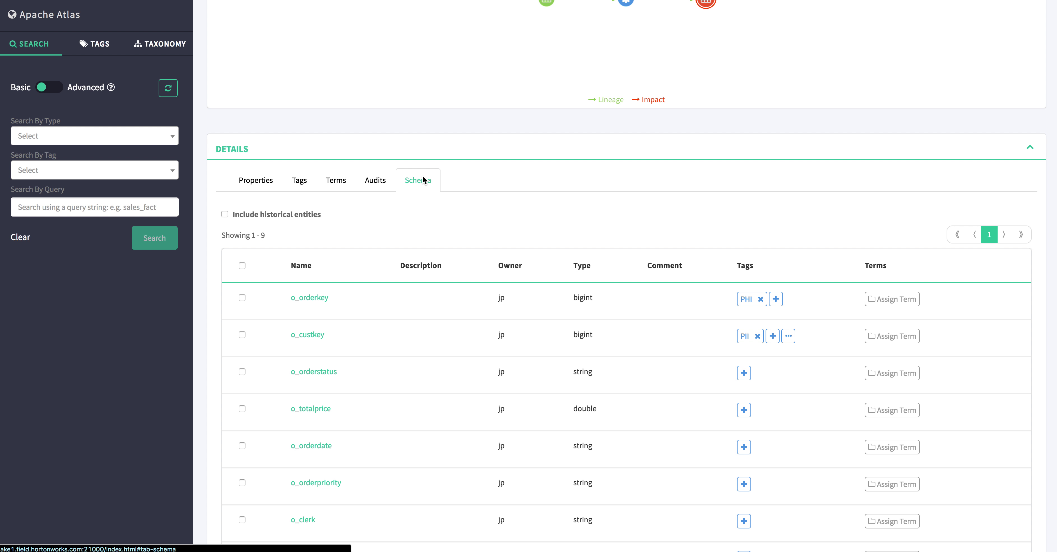
scroll(469, 216, down, 3)
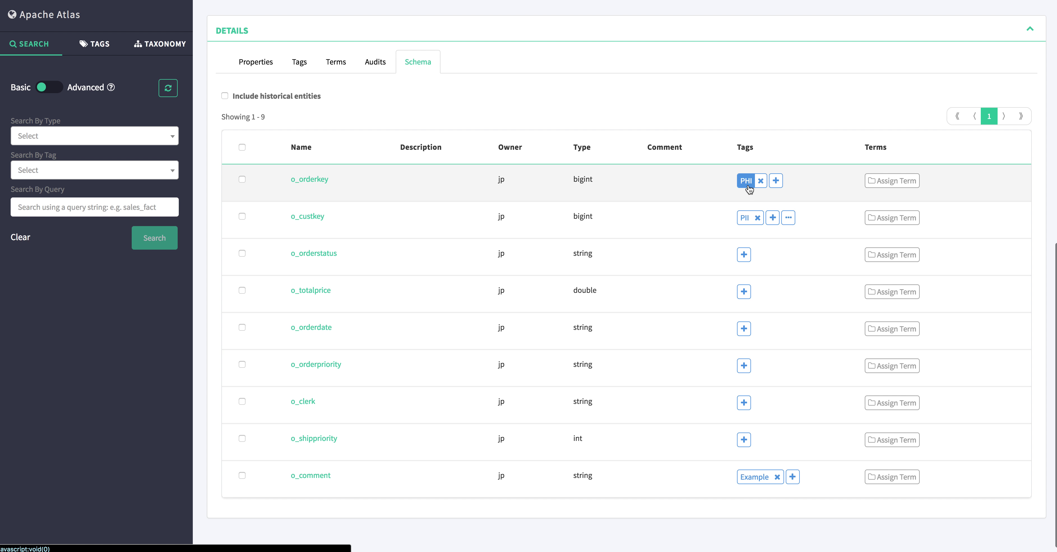
click(744, 256)
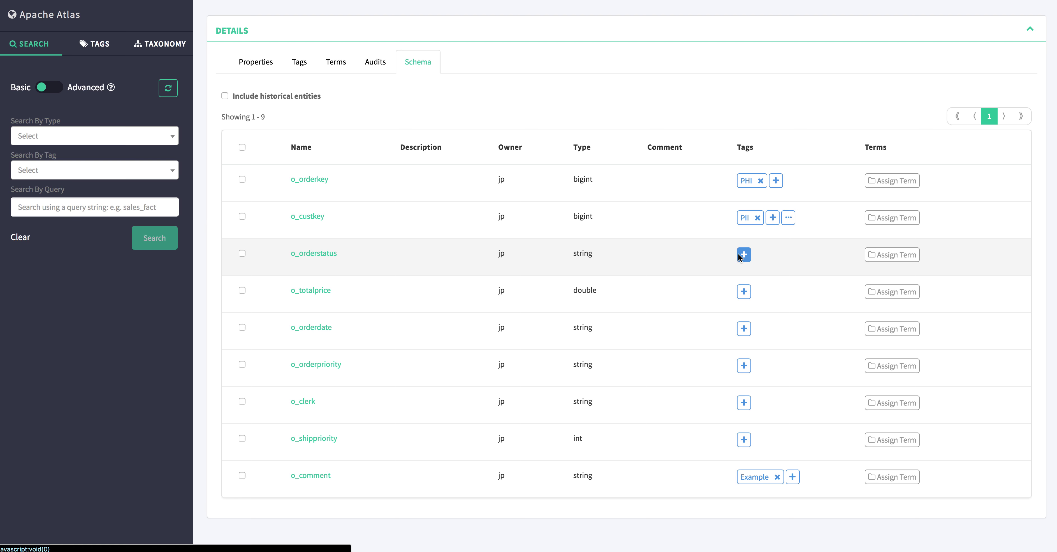
click(632, 71)
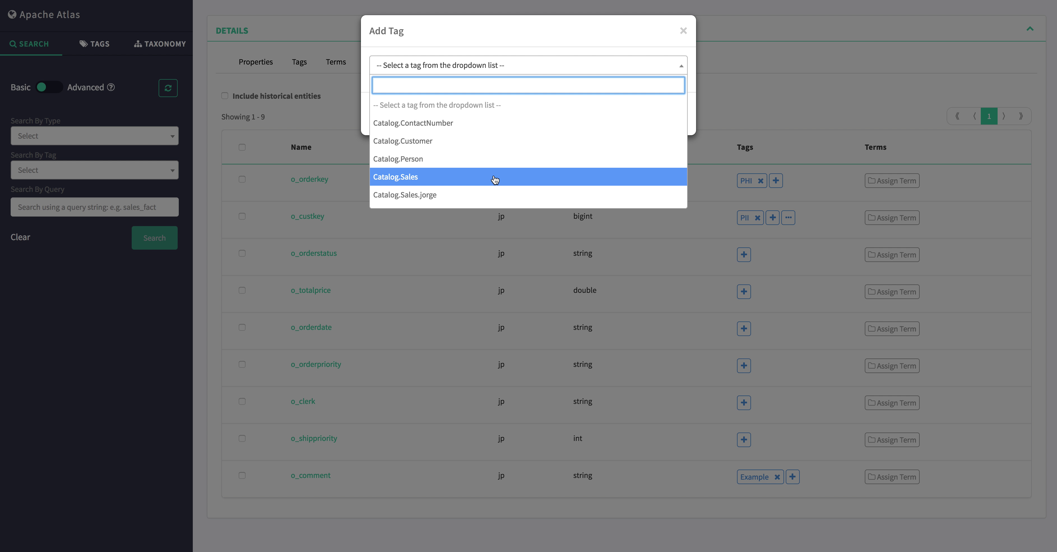
click(653, 34)
click(683, 31)
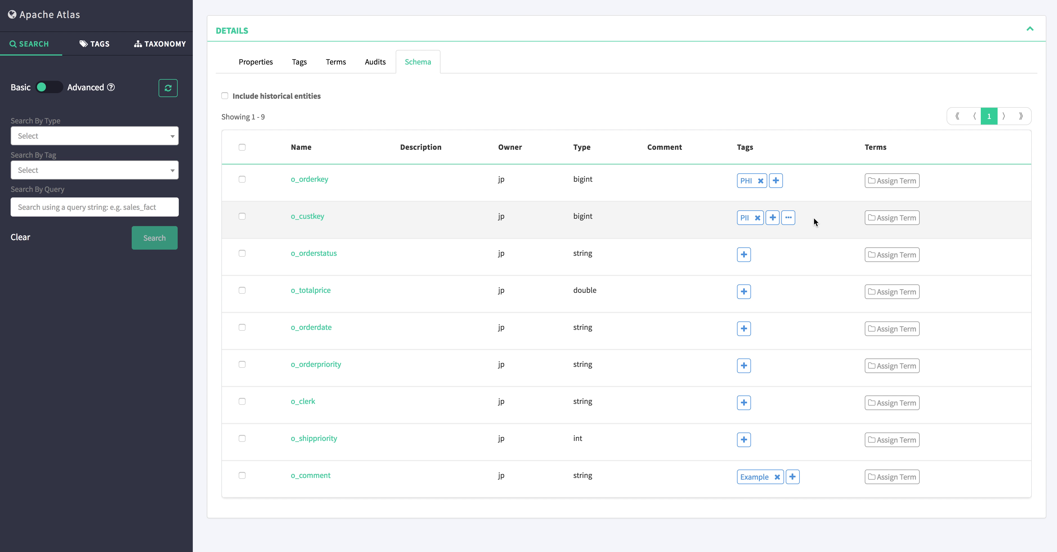
Examine the orders table's lineage graph, including the hive_table node and the process that created it.
scroll(699, 201, up, 3)
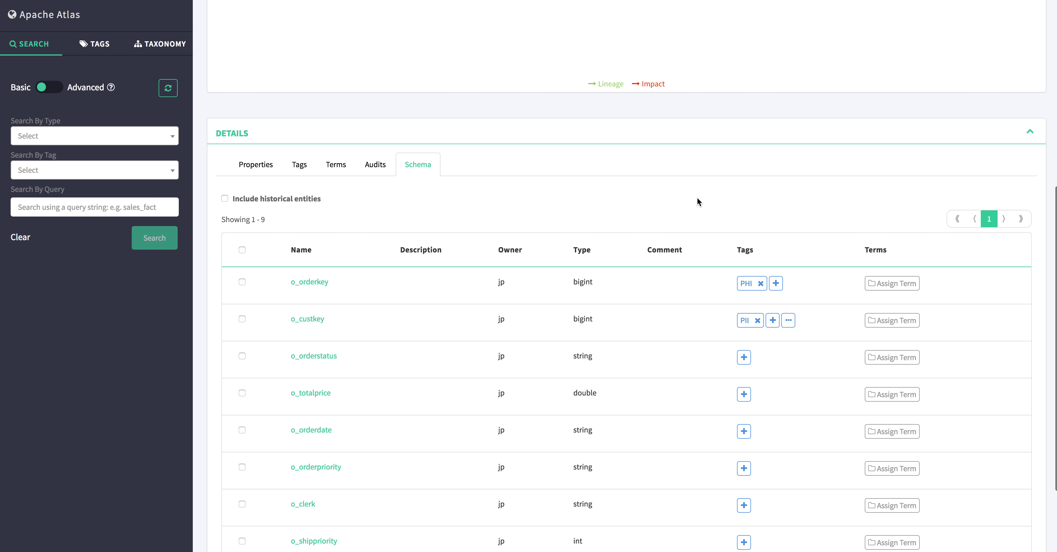
scroll(697, 197, up, 5)
scroll(698, 197, up, 3)
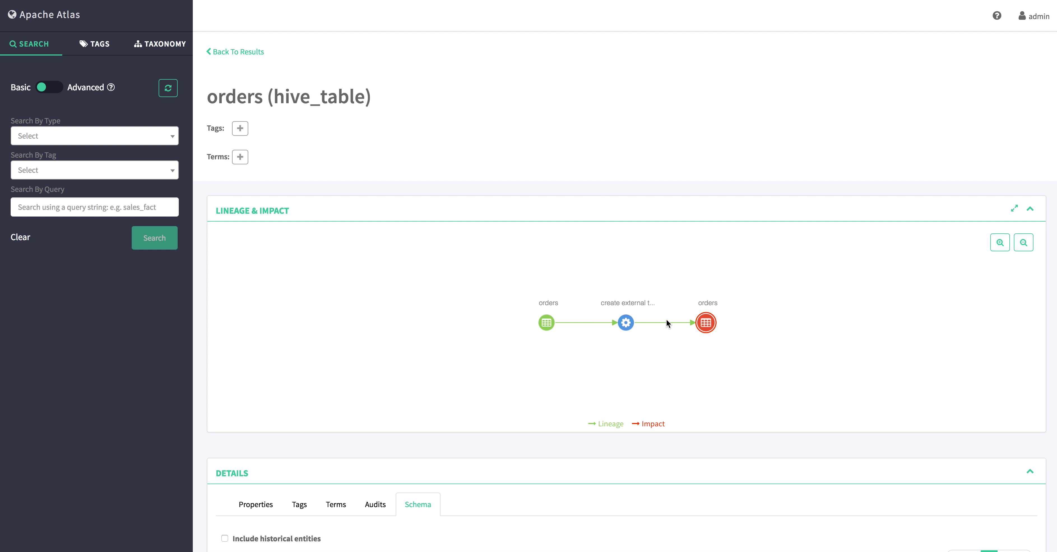
mouse_move(708, 327)
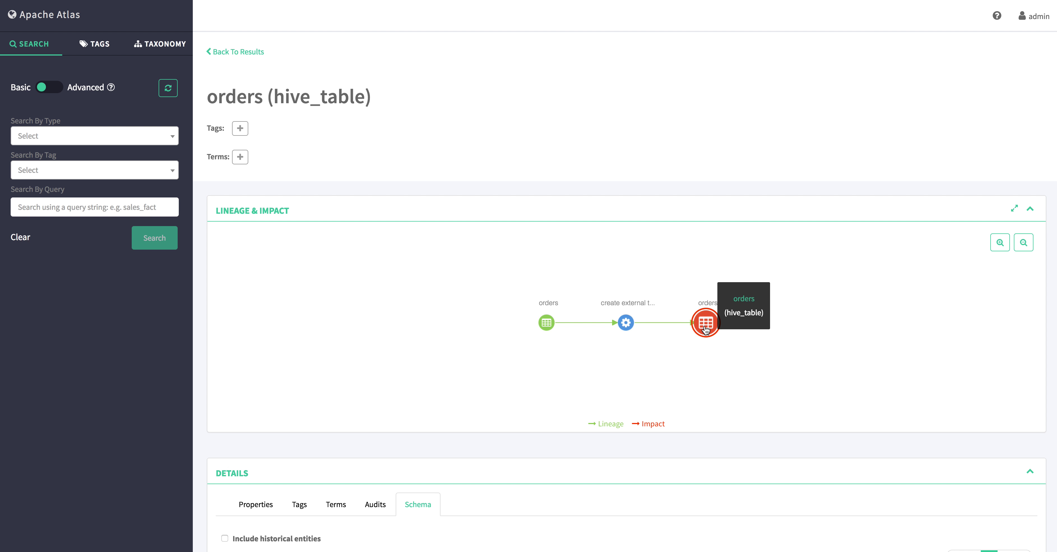
mouse_move(626, 324)
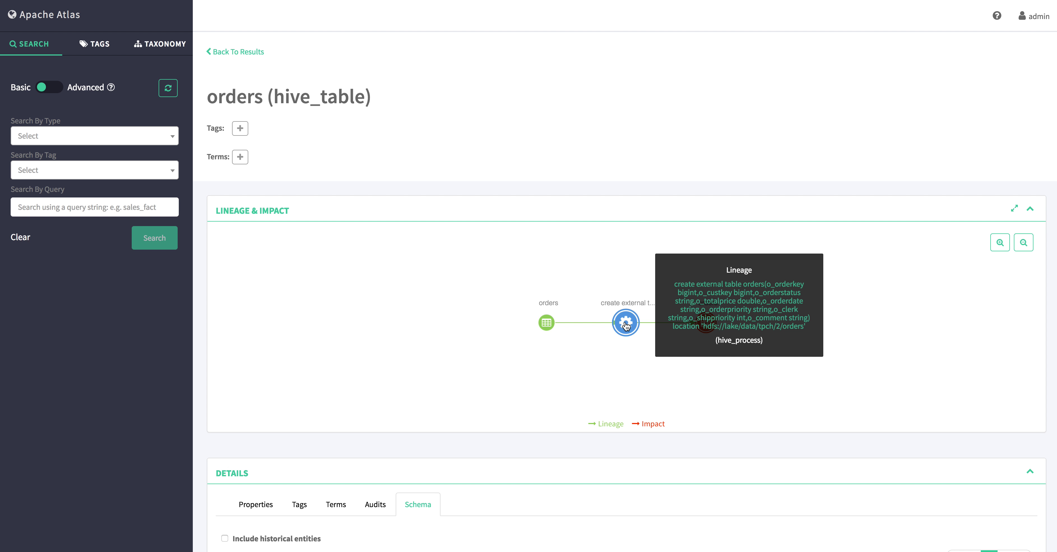
Open the source orders hdfs_path entity from the lineage graph and examine its impact on downstream entities.
mouse_move(546, 328)
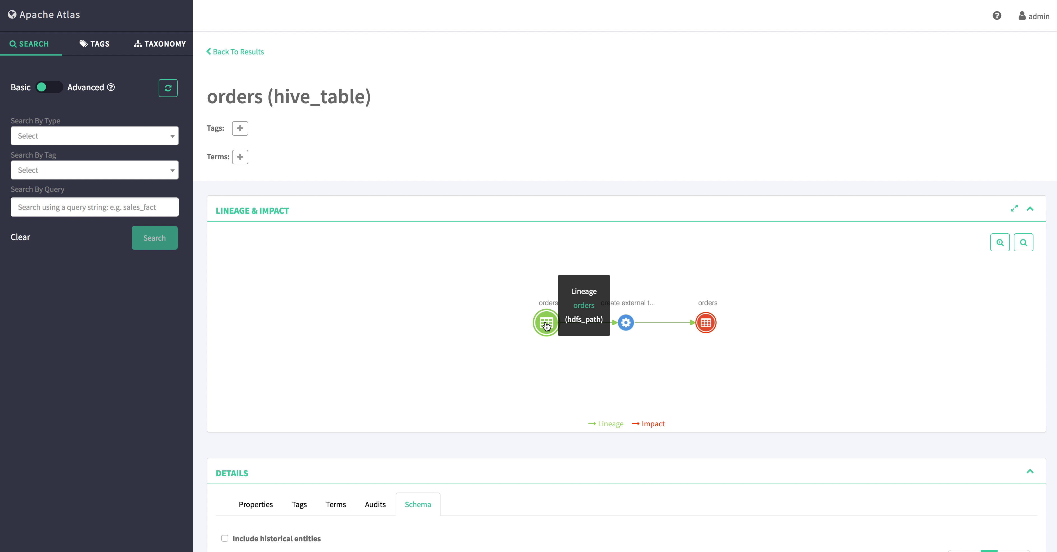
click(546, 324)
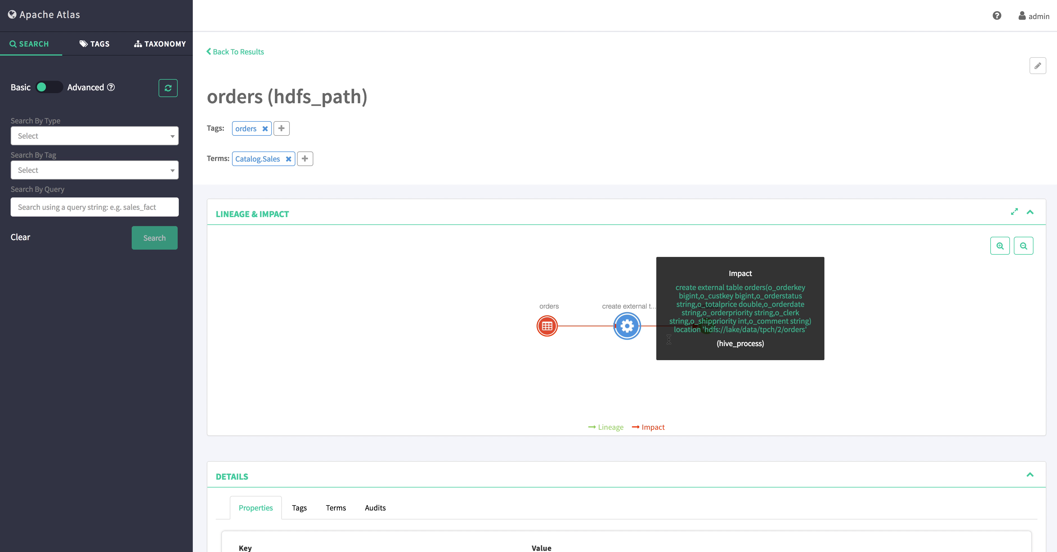
drag(665, 425, 627, 424)
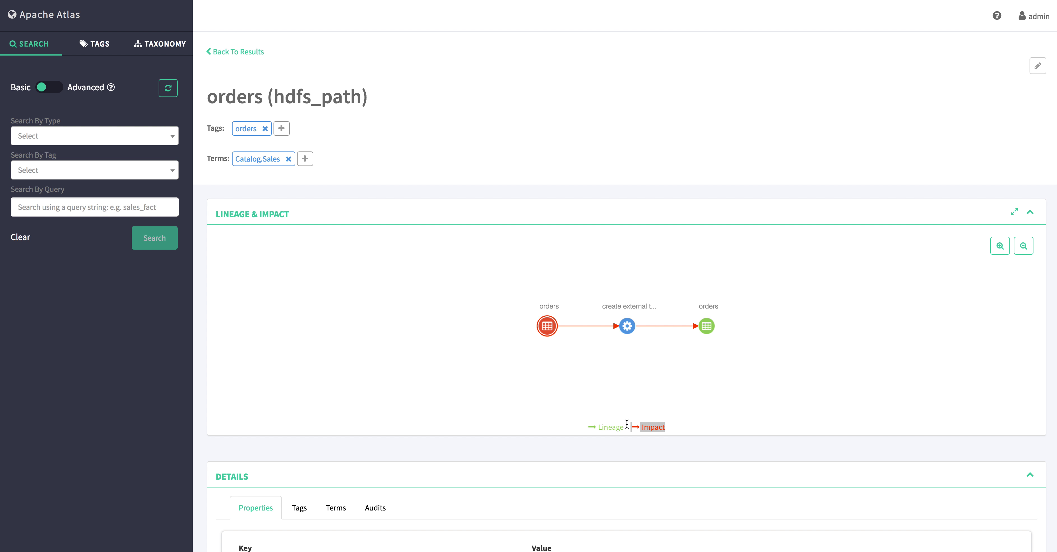